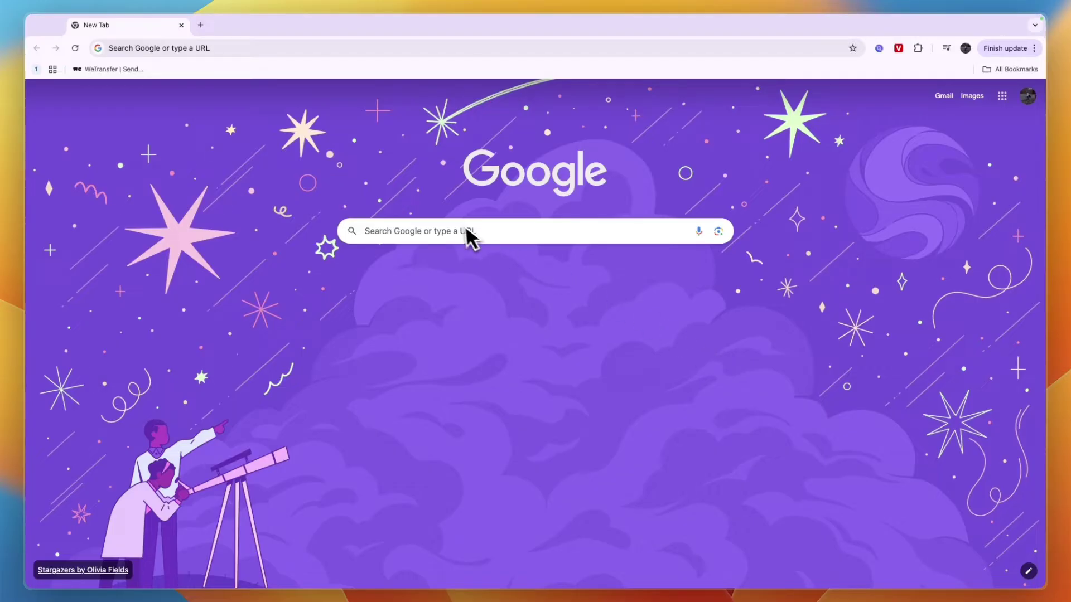
- Search Google for 'sui wallet' from the New Tab page
{"action": "left_click", "coordinate": [483, 231]}
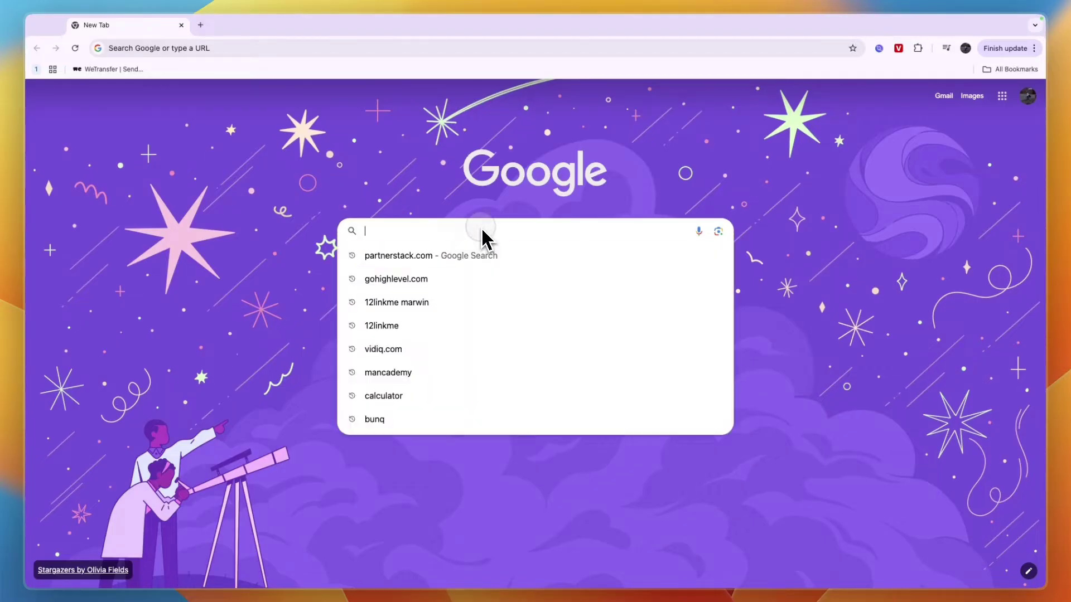
{"action": "type", "text": "sui wallet"}
{"action": "key", "text": "Return"}
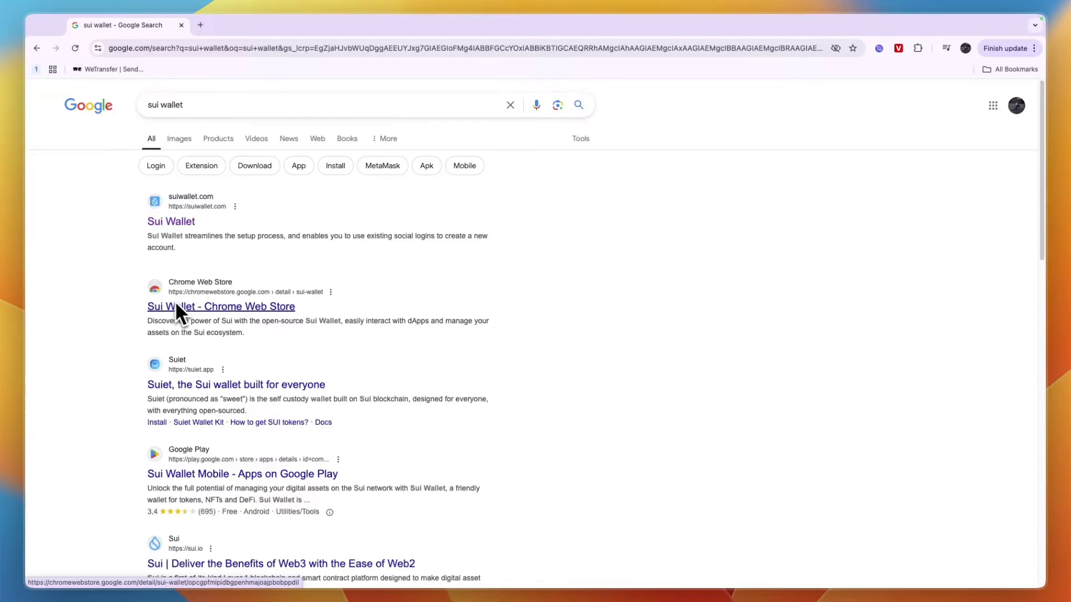
- Install Sui Wallet from its Chrome Web Store listing and confirm Add extension
{"action": "left_click", "coordinate": [247, 311]}
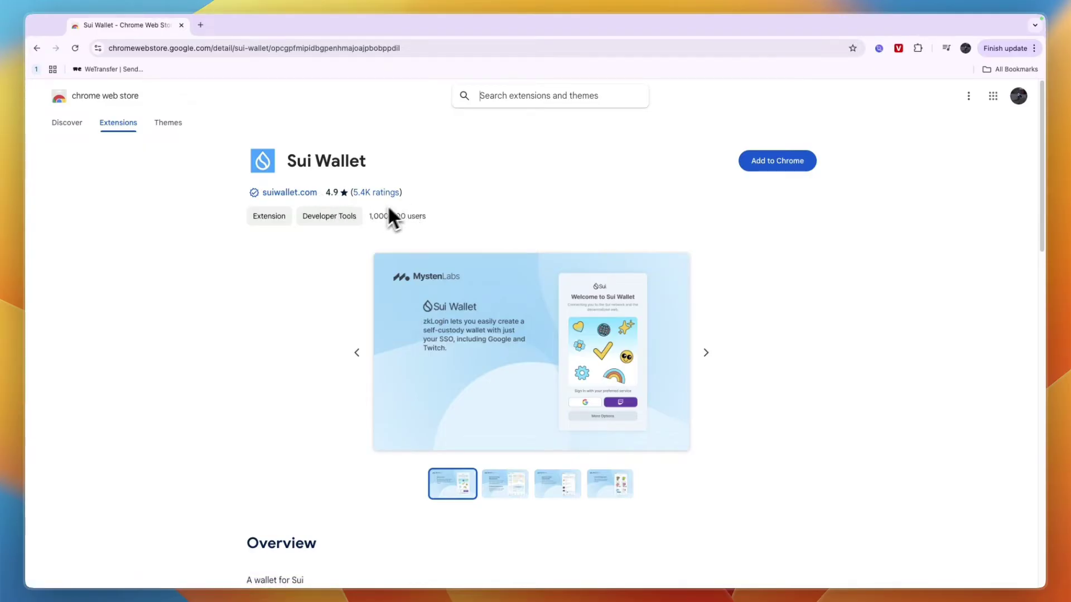
{"action": "left_click", "coordinate": [768, 164]}
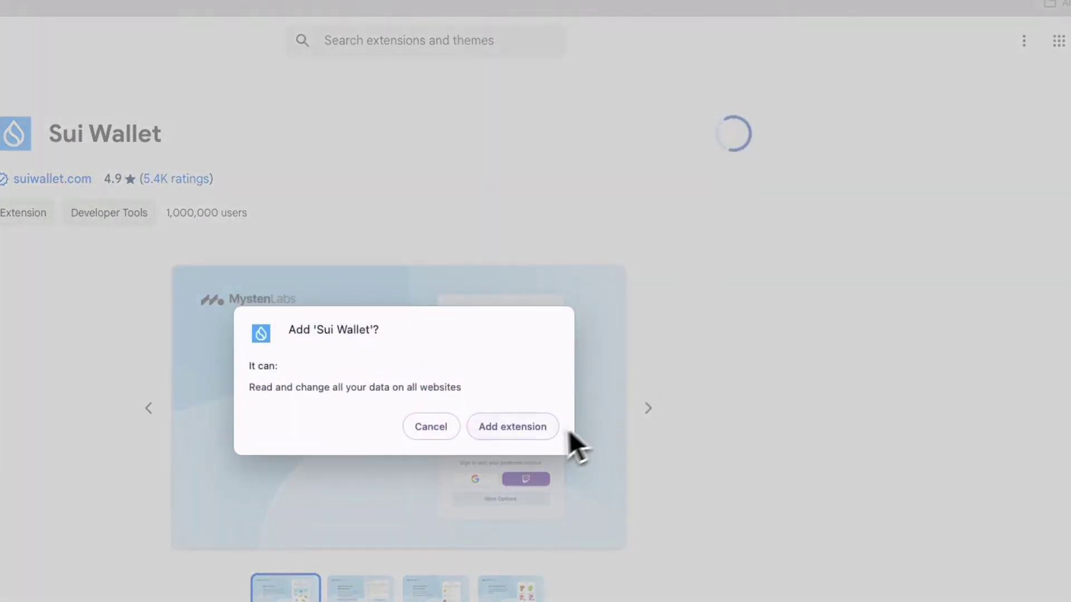
{"action": "left_click", "coordinate": [529, 429]}
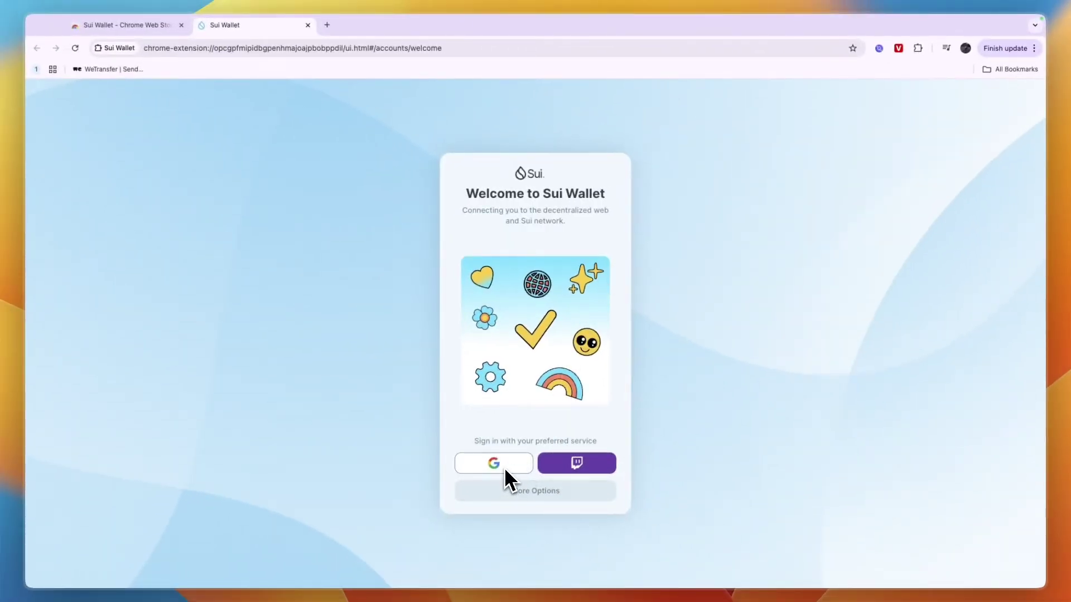
- Sign in to Sui Wallet with Google, dismiss the Bluefin popup, and view the Home portfolio
{"action": "left_click", "coordinate": [585, 492]}
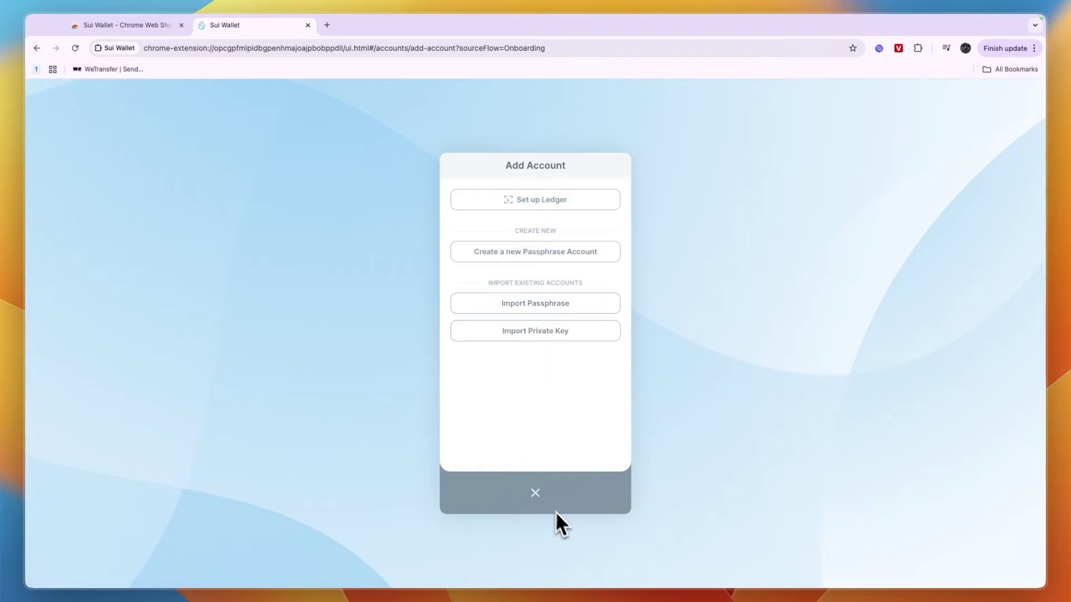
{"action": "left_click", "coordinate": [533, 499]}
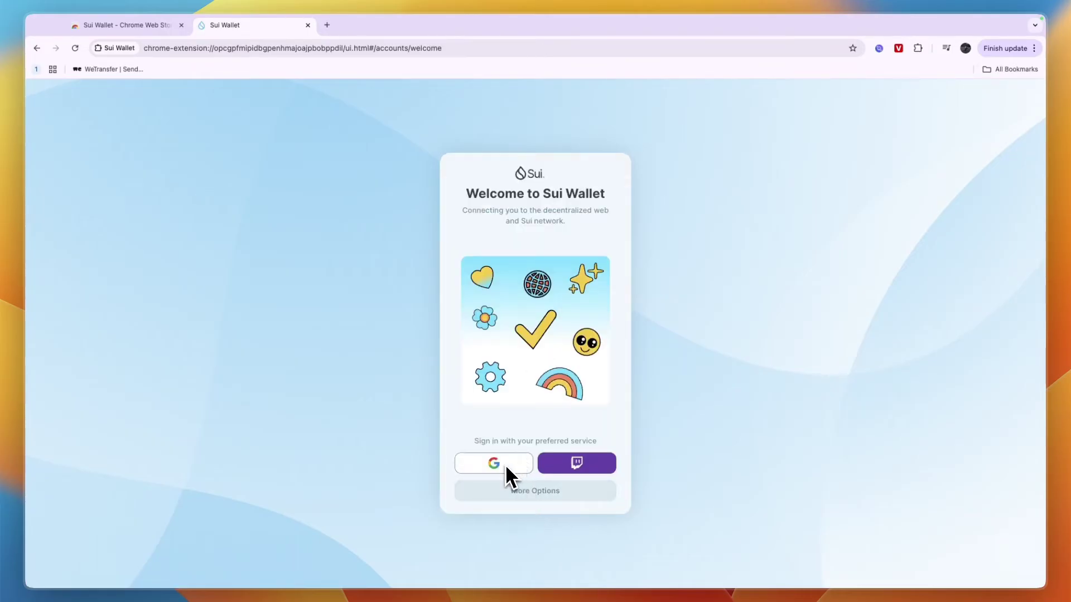
{"action": "left_click", "coordinate": [491, 465]}
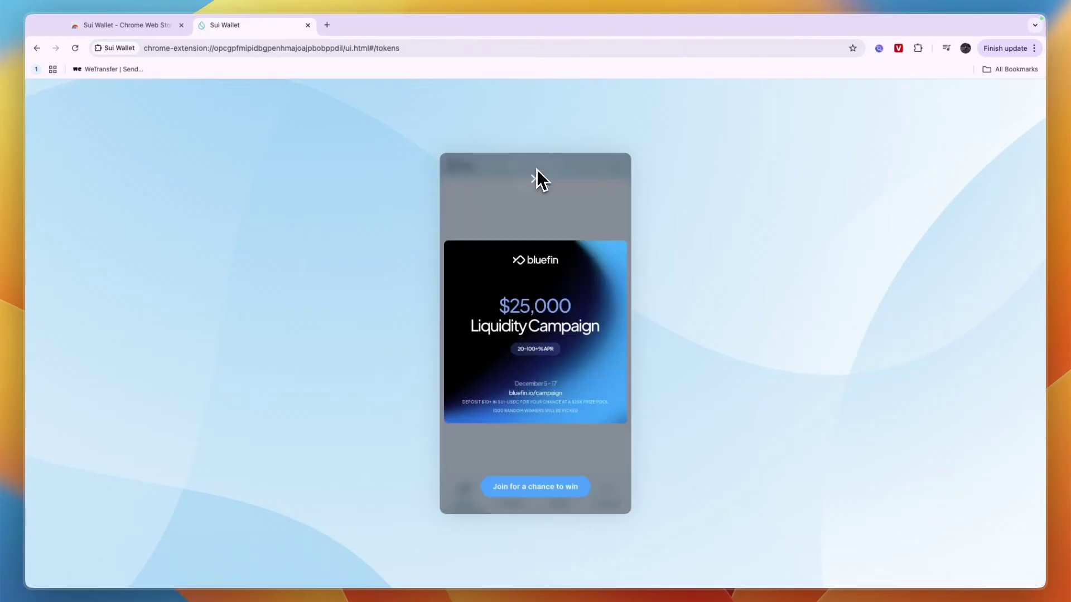
{"action": "left_click", "coordinate": [535, 190]}
{"action": "scroll", "coordinate": [546, 290], "scroll_direction": "down", "scroll_amount": 1}
{"action": "scroll", "coordinate": [521, 292], "scroll_direction": "down", "scroll_amount": 2}
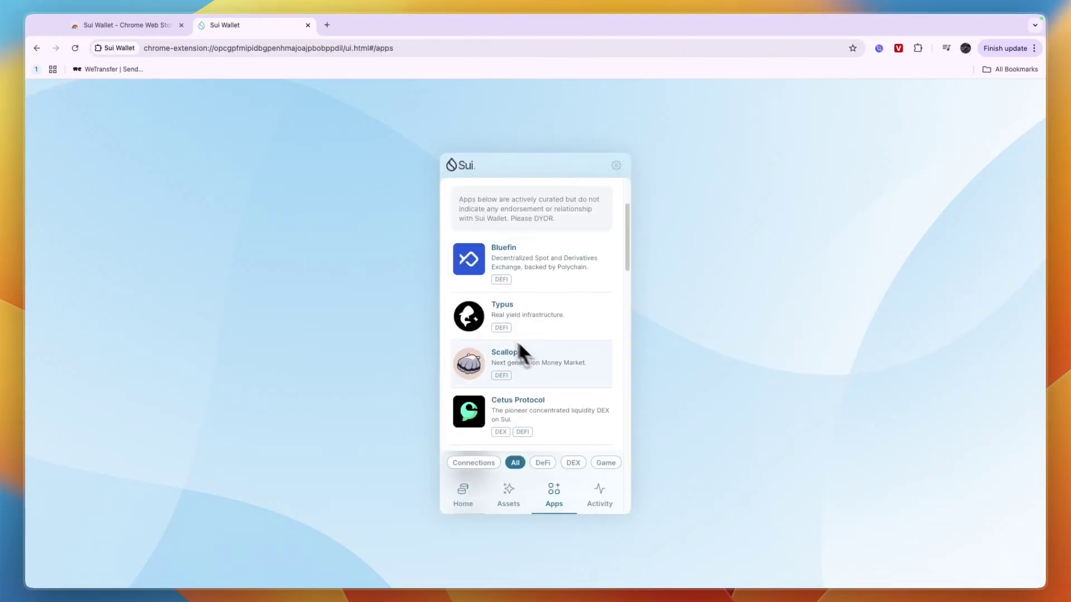
{"action": "scroll", "coordinate": [518, 341], "scroll_direction": "up", "scroll_amount": 3}
{"action": "left_click", "coordinate": [464, 495]}
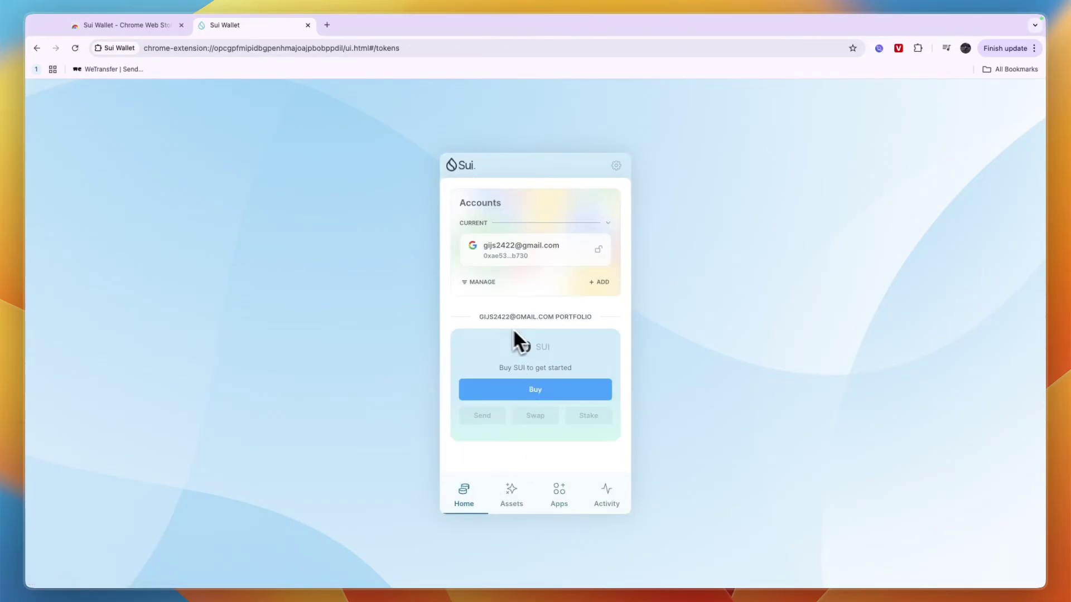
{"action": "left_click", "coordinate": [918, 48]}
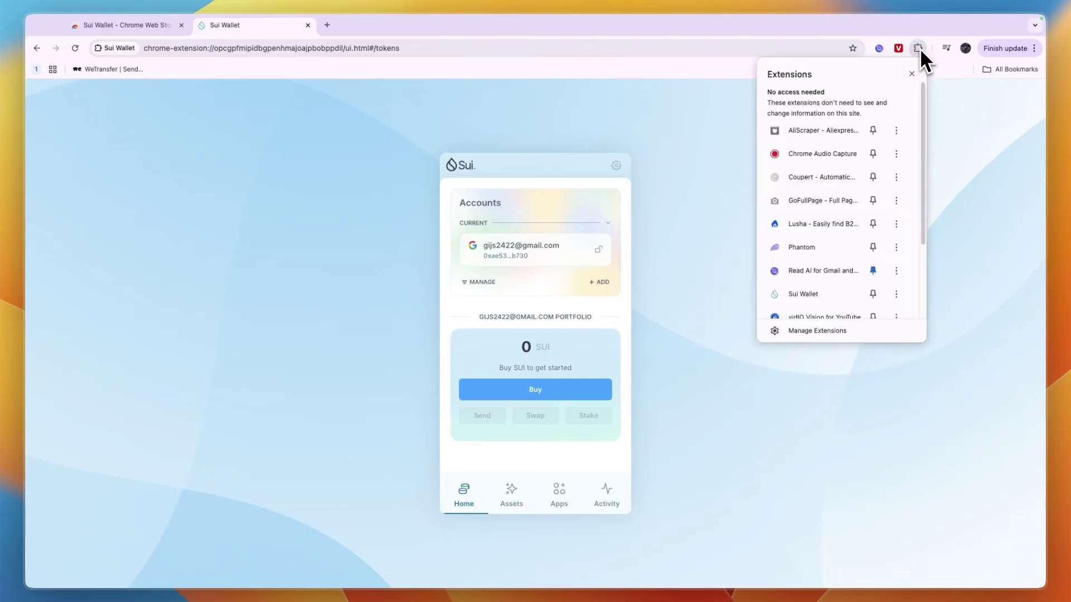
{"action": "scroll", "coordinate": [828, 285], "scroll_direction": "down", "scroll_amount": 1}
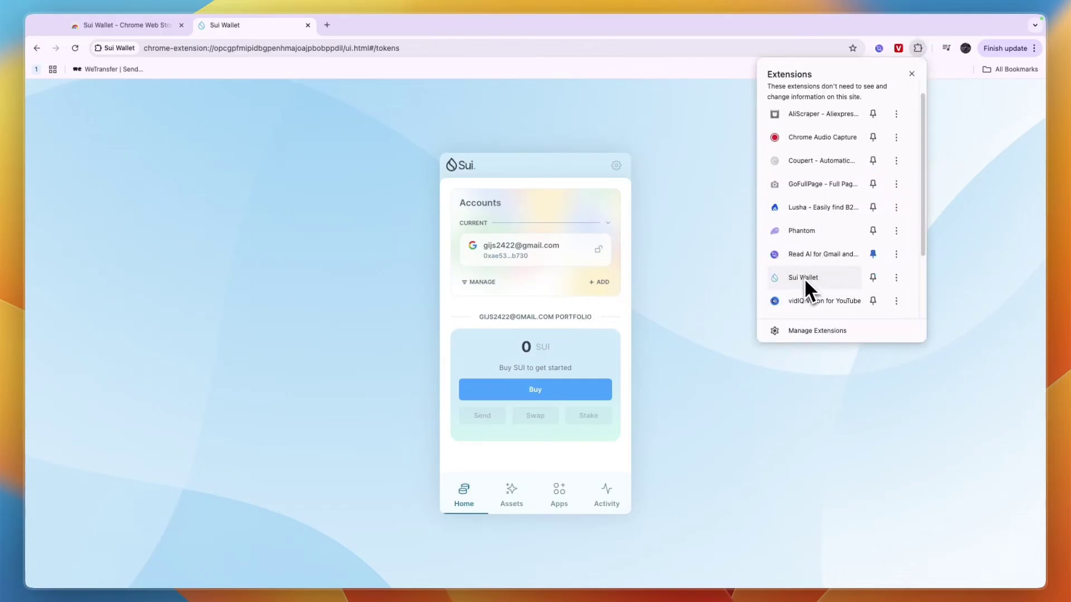
{"action": "left_click", "coordinate": [819, 283]}
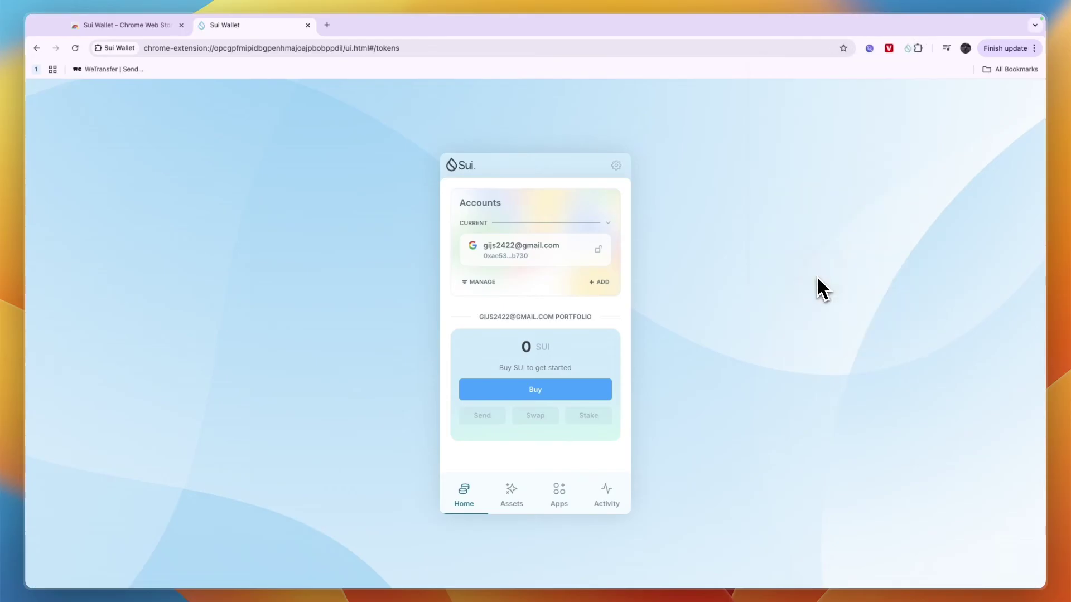
{"action": "scroll", "coordinate": [824, 173], "scroll_direction": "down", "scroll_amount": 1}
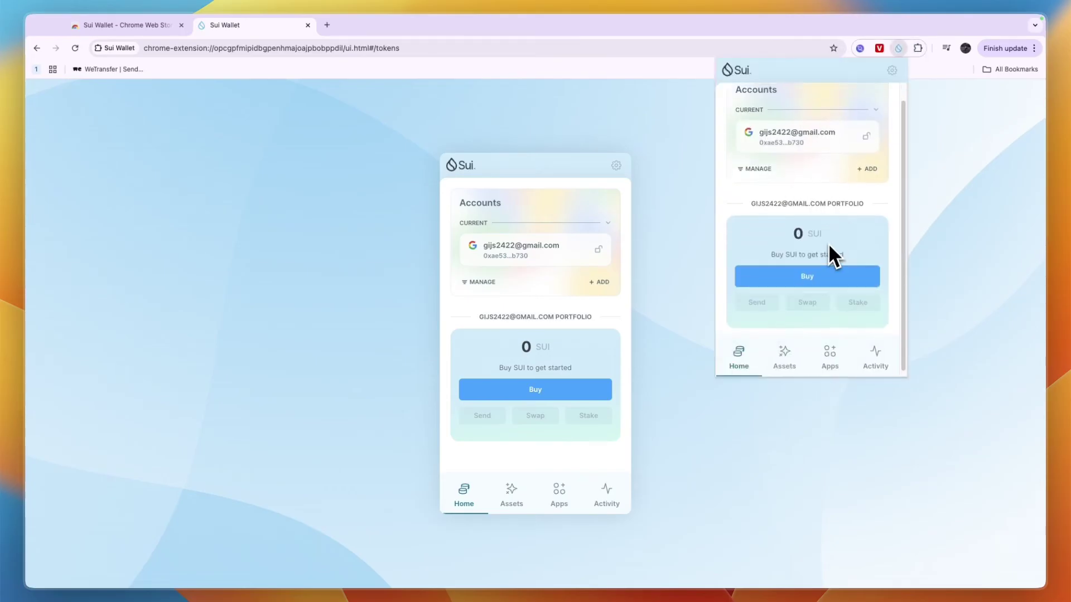
{"action": "left_click", "coordinate": [638, 421]}
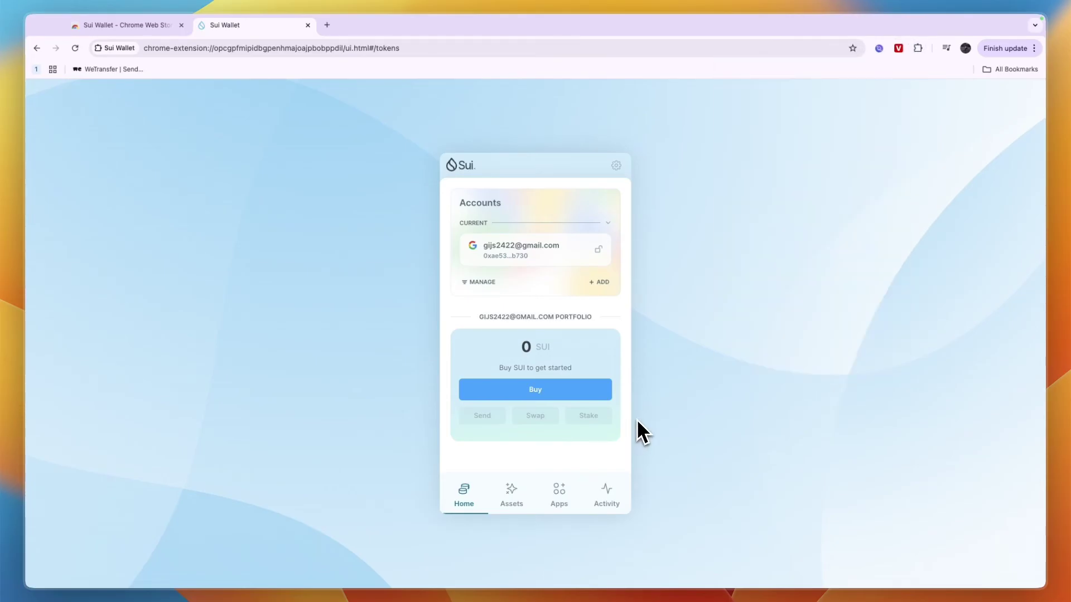